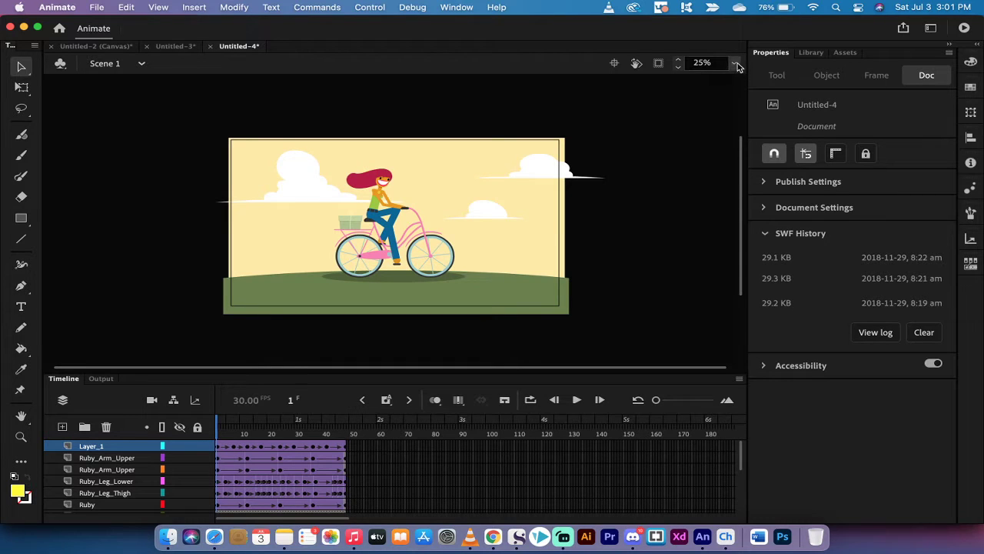
Check the stage magnification choices and preview the rider's pose at frame 29.
left_click(734, 63)
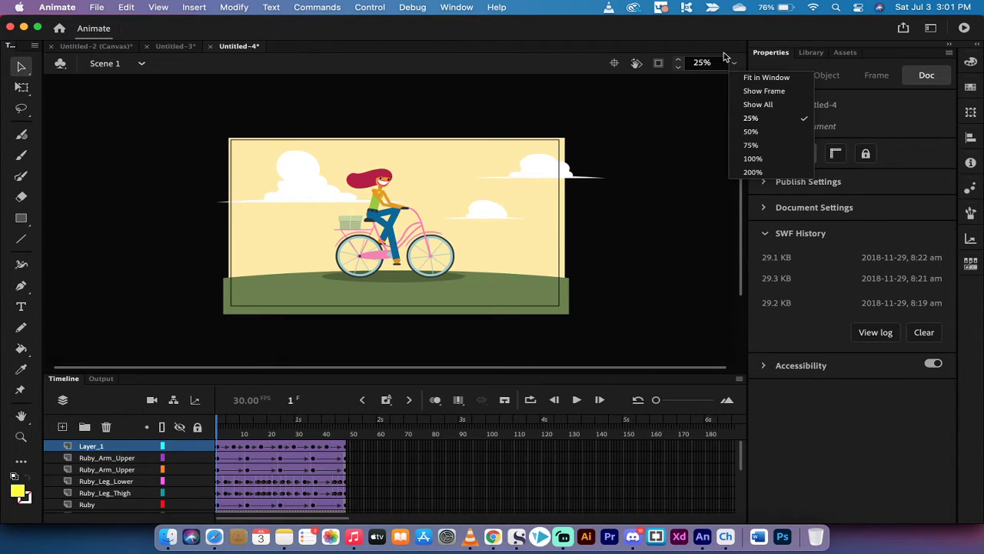
left_click(712, 39)
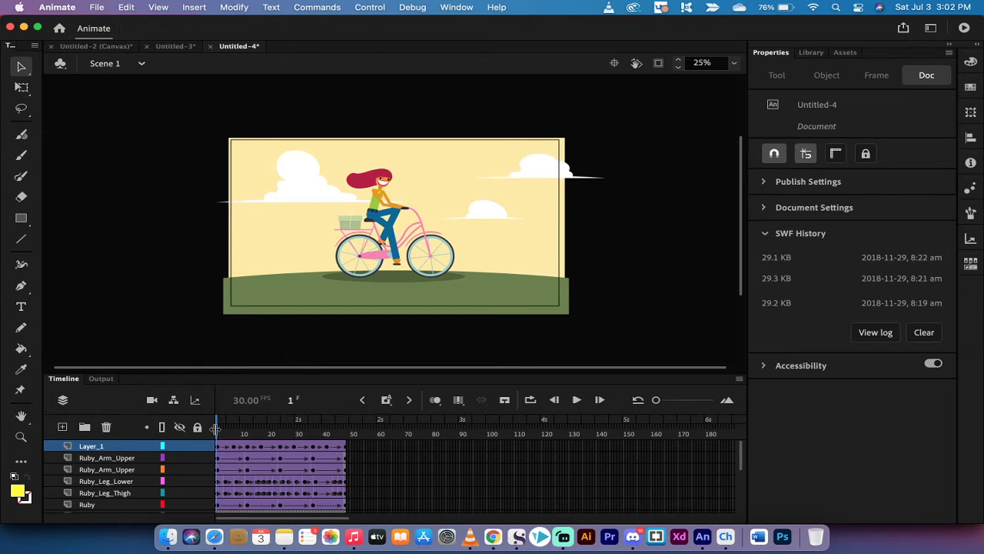
mouse_move(221, 433)
left_mouse_down()
mouse_move(299, 442)
mouse_move(197, 416)
left_mouse_up()
Browse the new-document sample files to the Bicycle sample, then return to the scene.
left_click(95, 6)
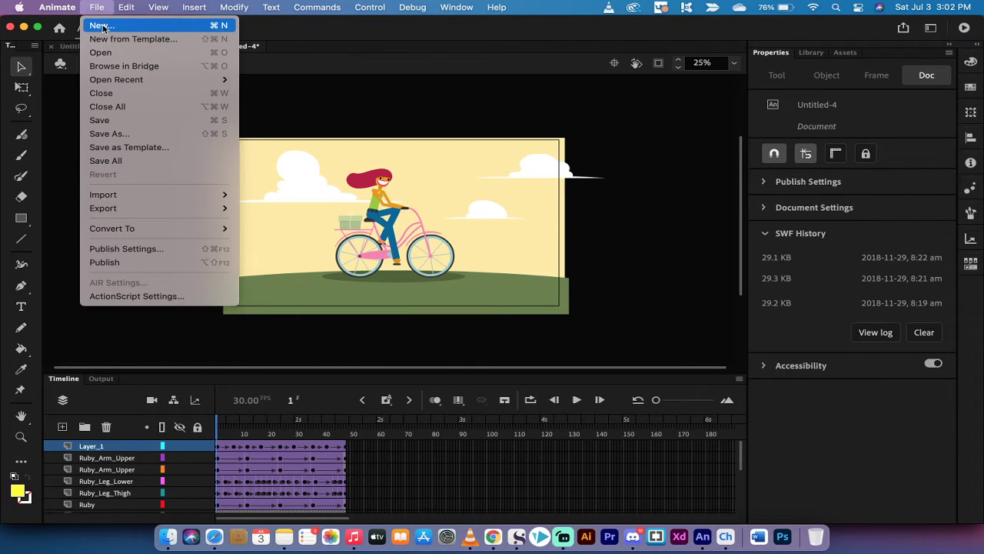
left_click(66, 40)
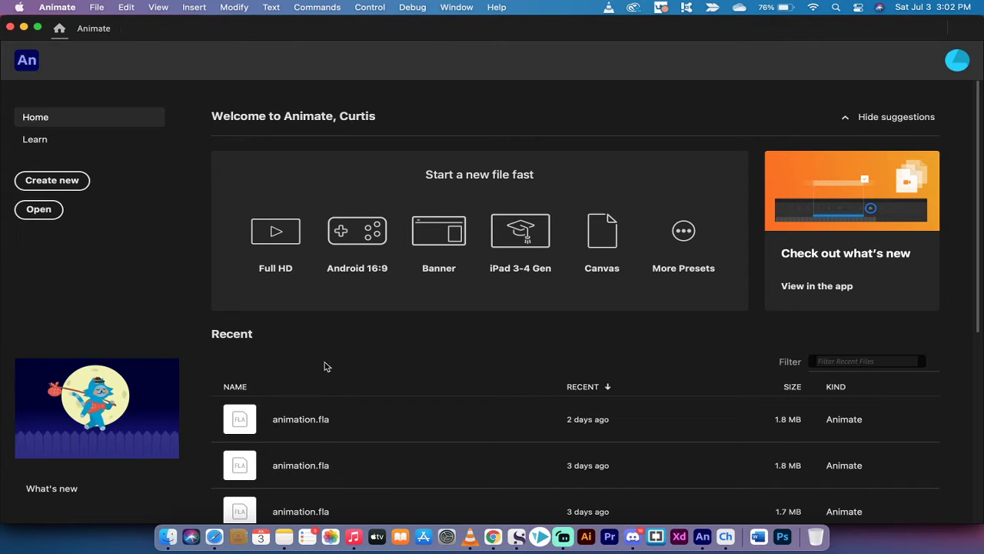
left_click(51, 180)
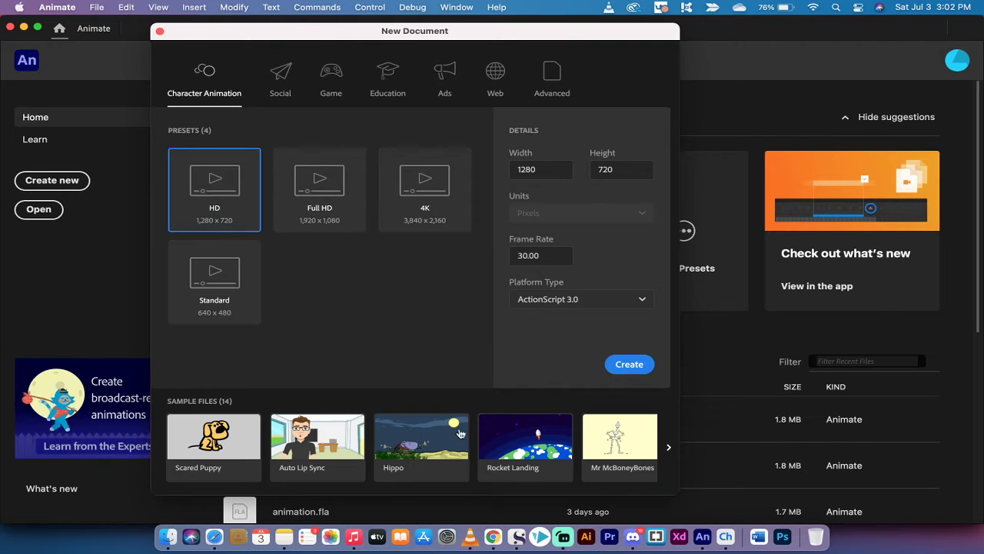
left_click(668, 448)
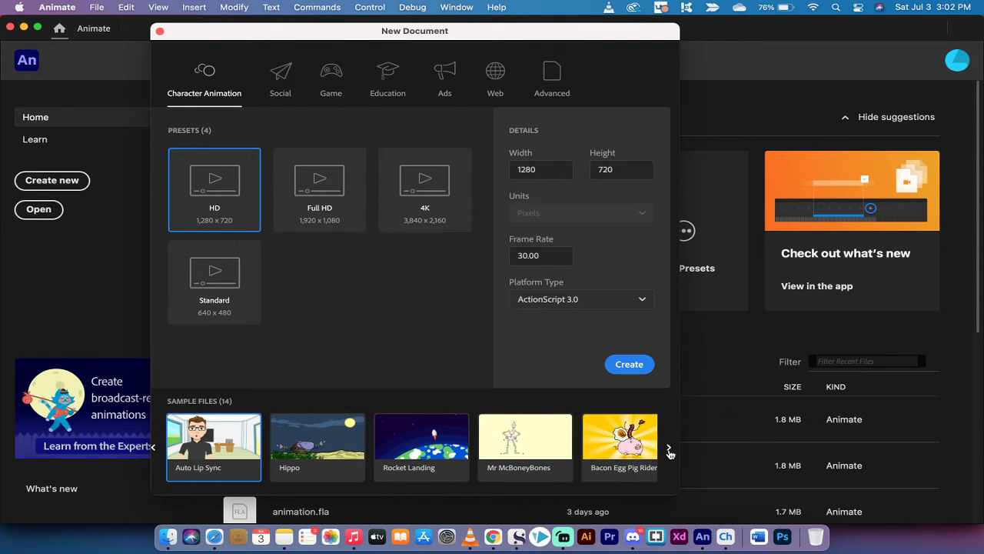
left_click(668, 448)
left_click(668, 451)
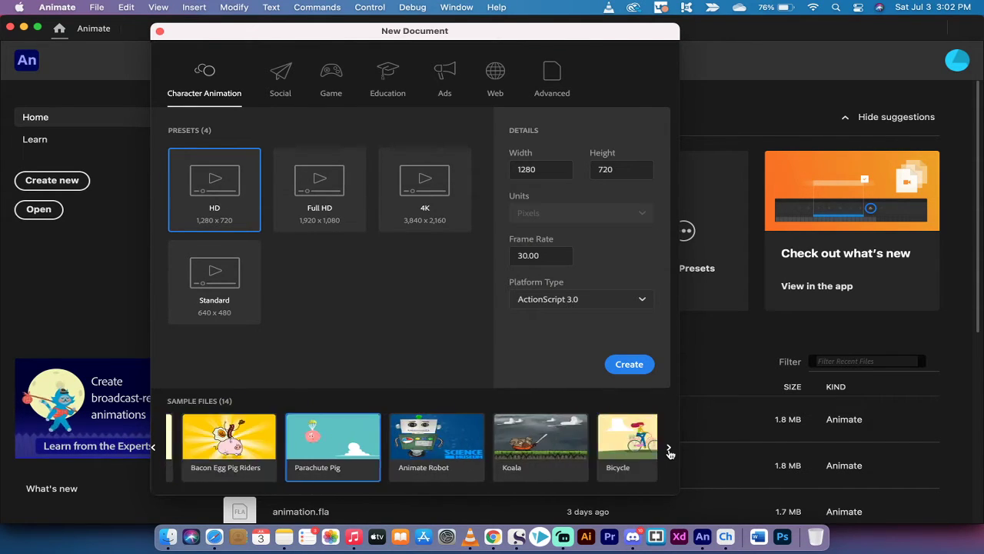
left_click(668, 450)
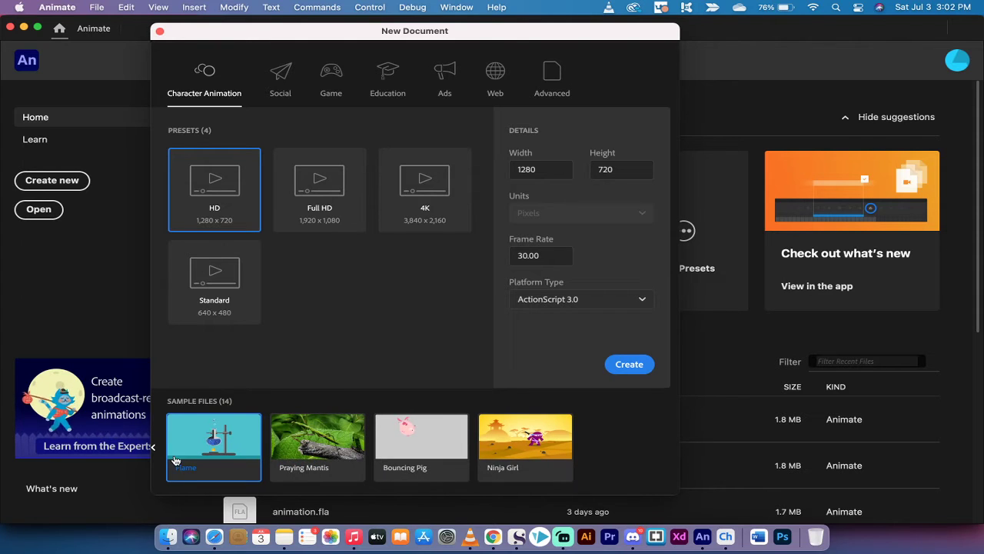
left_click(154, 446)
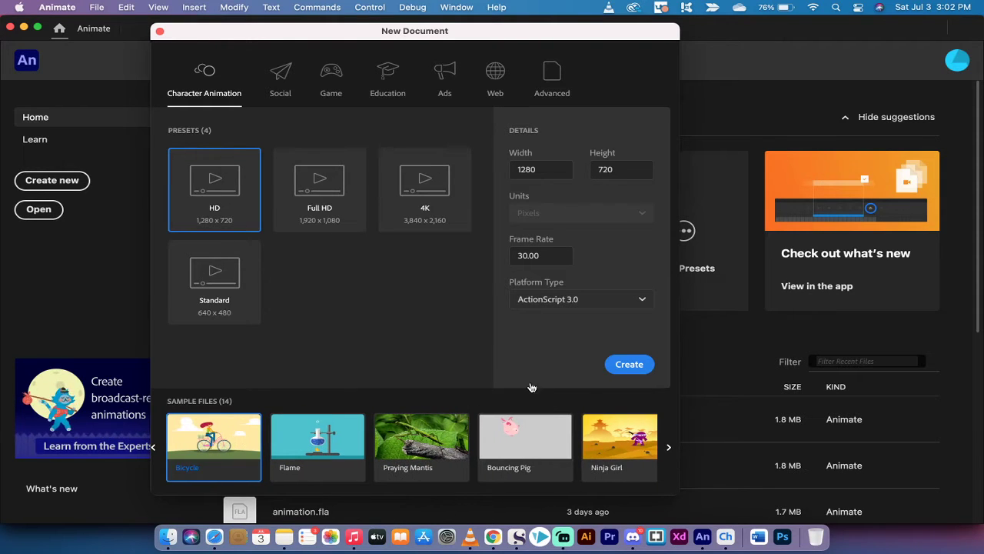
left_click(159, 32)
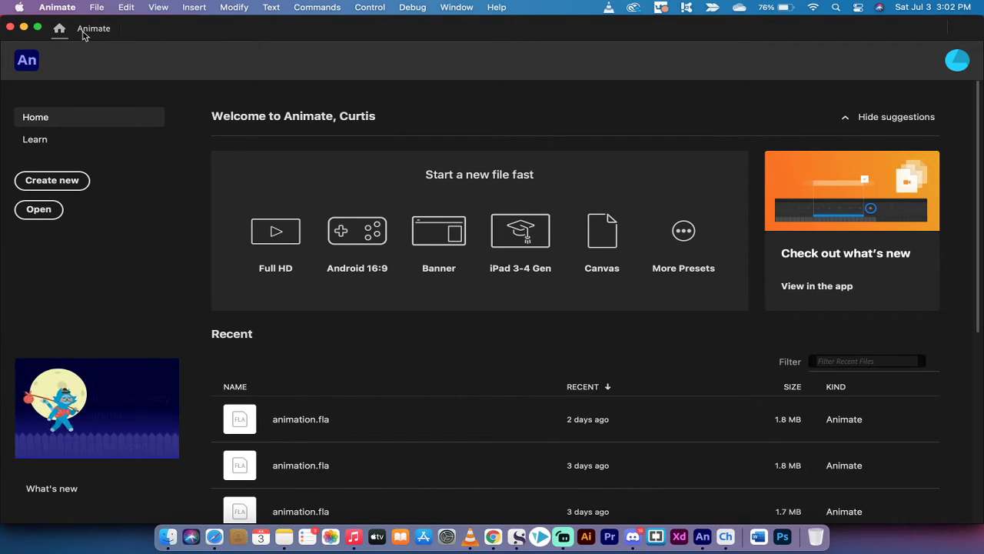
left_click(59, 28)
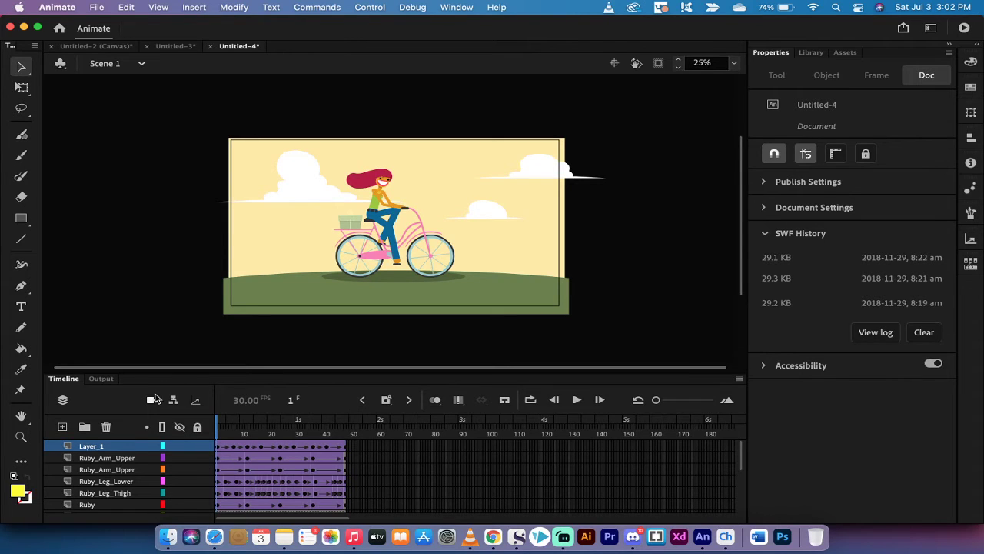
Add a camera layer over the Ruby bicycle scene and zoom it to 103%.
left_click(153, 401)
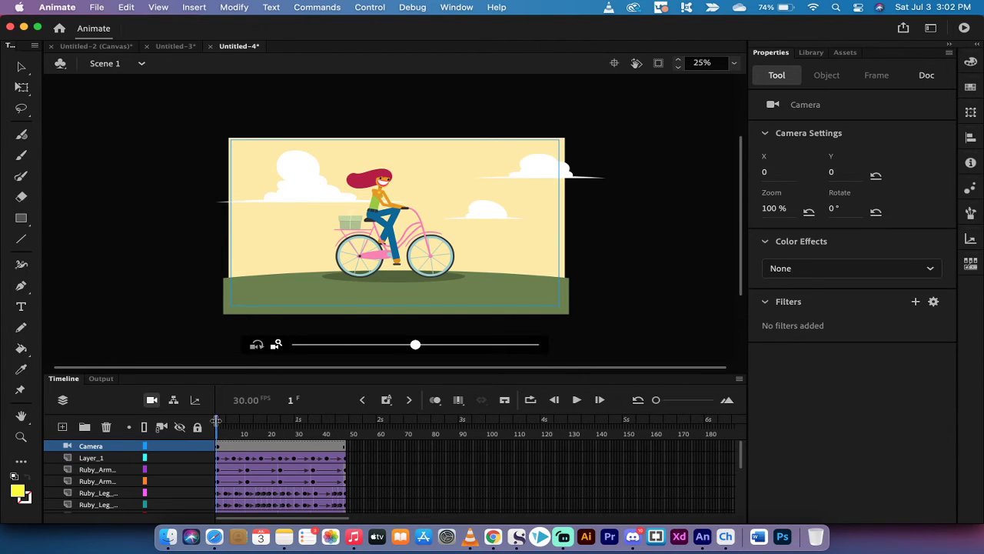
mouse_move(221, 428)
left_mouse_down()
mouse_move(341, 428)
mouse_move(217, 428)
left_mouse_up()
mouse_move(416, 344)
left_mouse_down()
mouse_move(478, 347)
mouse_move(388, 345)
left_mouse_up()
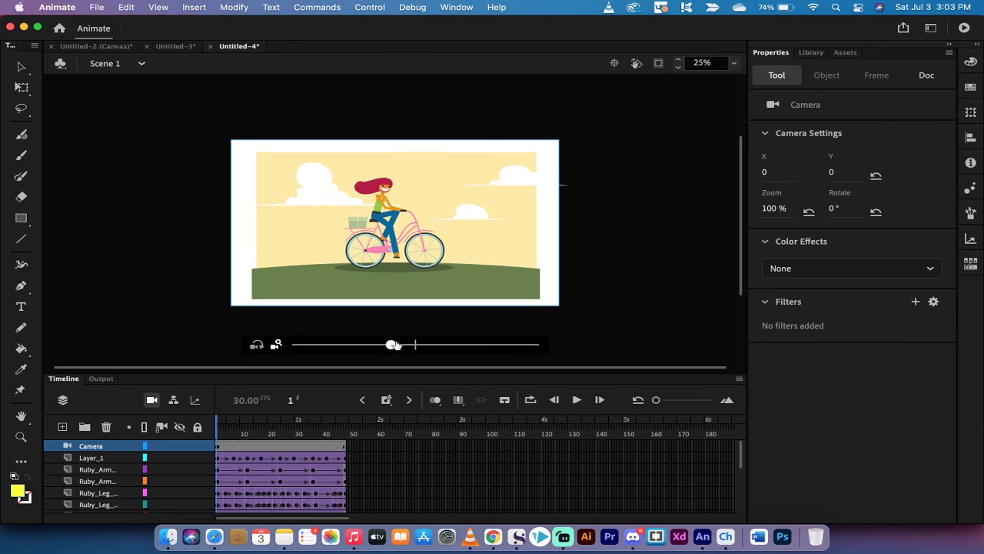
mouse_move(388, 344)
left_mouse_down()
mouse_move(410, 345)
mouse_move(385, 345)
left_mouse_up()
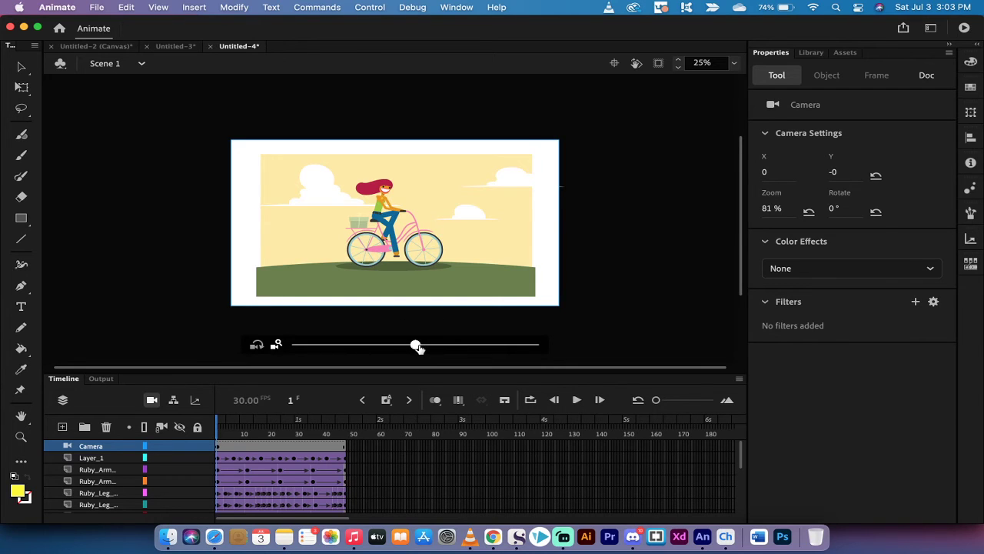
left_click_drag(416, 346, 467, 350)
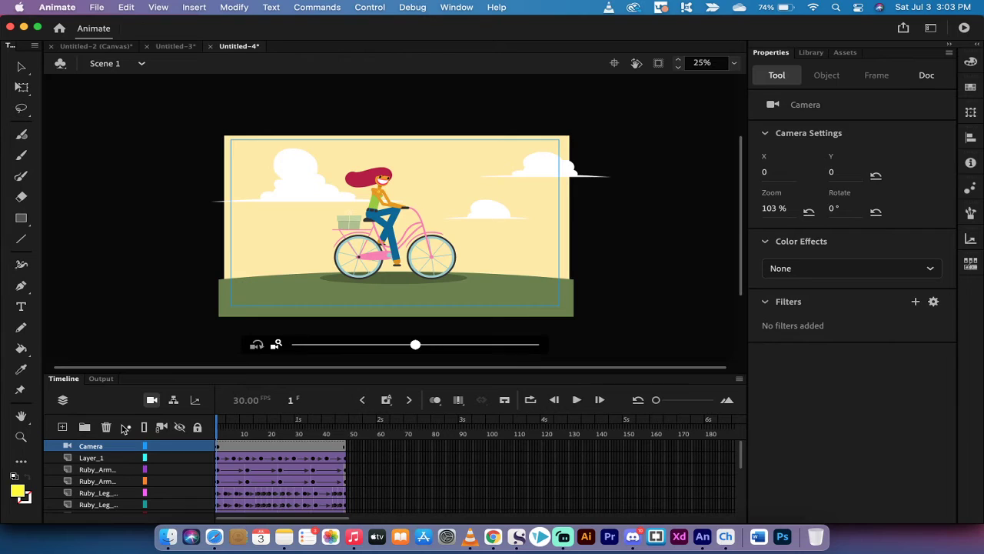
Delete the camera layer and add a fresh one at 100% zoom.
left_click(107, 428)
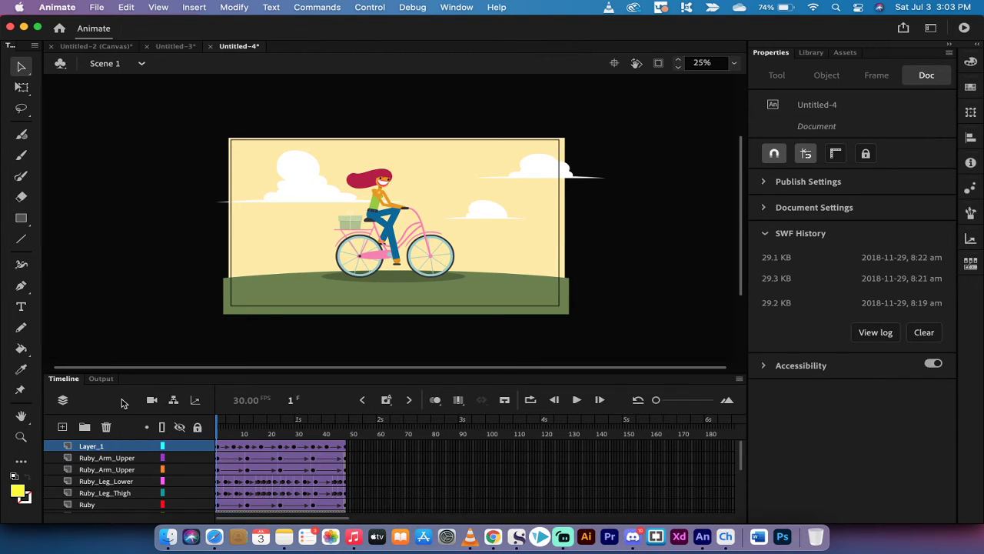
left_click(152, 399)
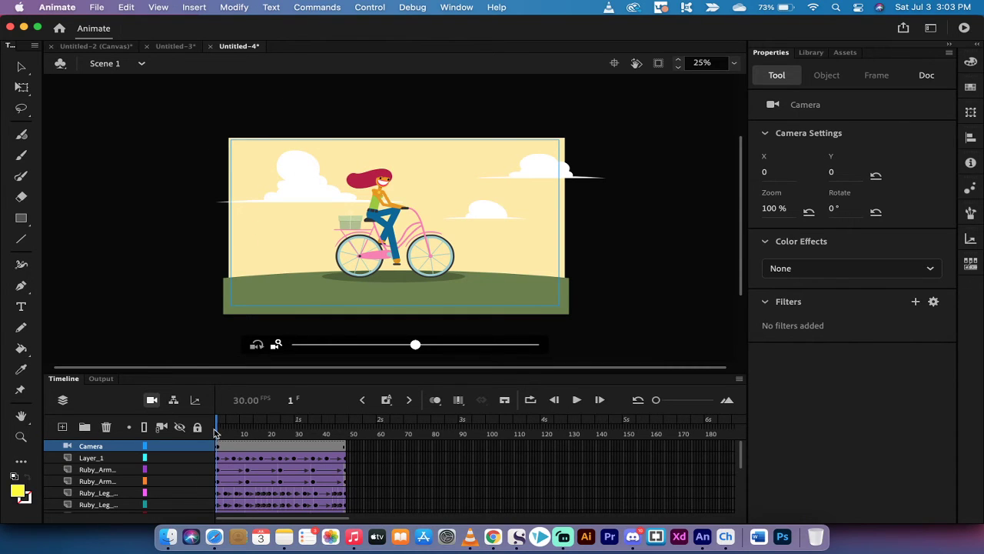
At frame 48, zoom the camera to 140% with Auto Insert Keyframe on.
left_click_drag(219, 432, 350, 425)
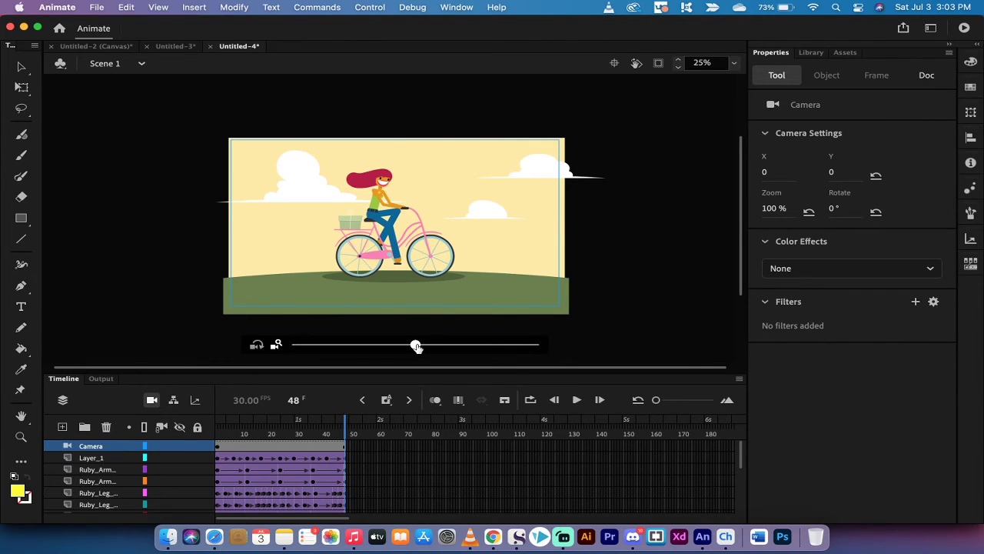
left_click_drag(415, 346, 484, 344)
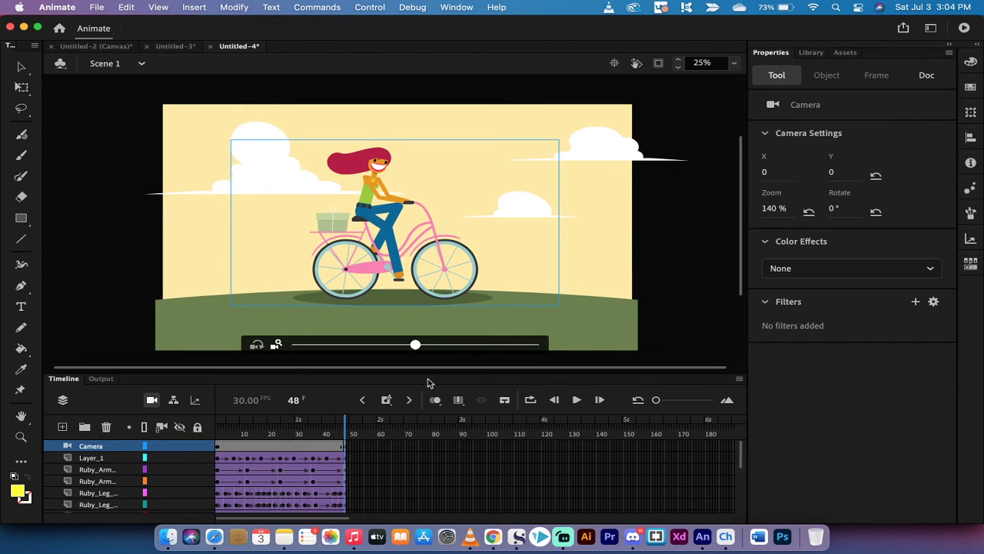
left_click(387, 403)
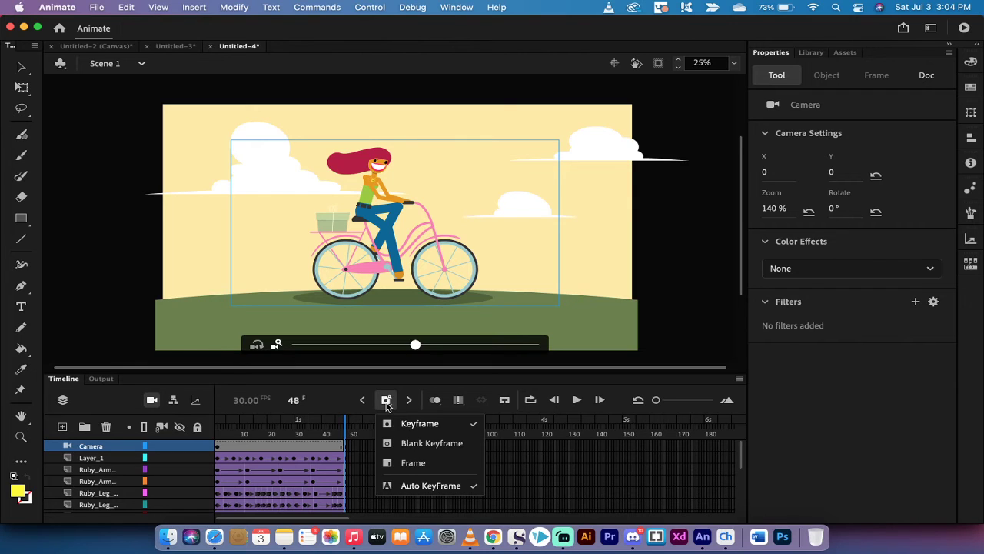
left_click(389, 382)
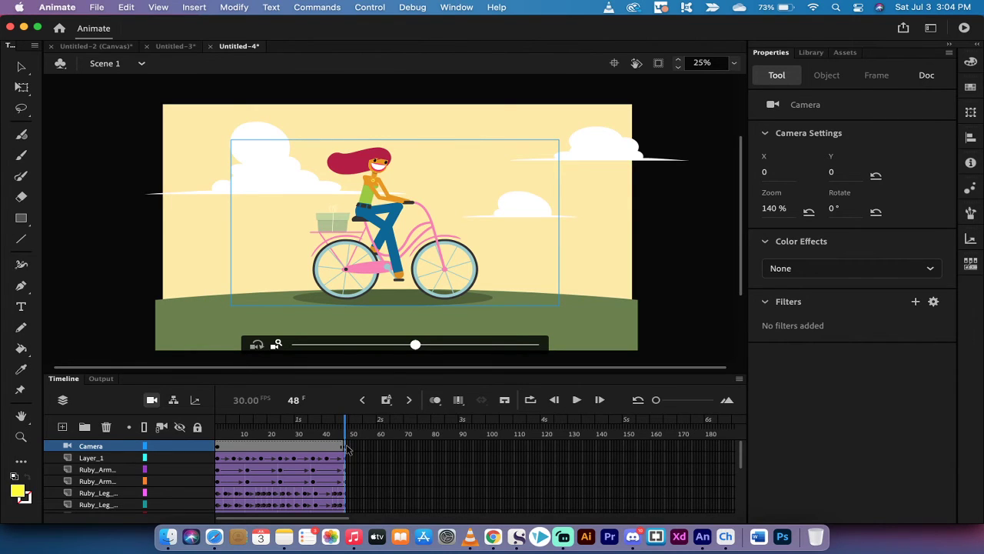
Scrub frames 19, 47 and 48 to compare the camera zoom.
mouse_move(346, 433)
left_mouse_down()
mouse_move(265, 435)
mouse_move(346, 421)
left_mouse_up()
left_click_drag(347, 425, 350, 425)
left_click_drag(350, 425, 280, 422)
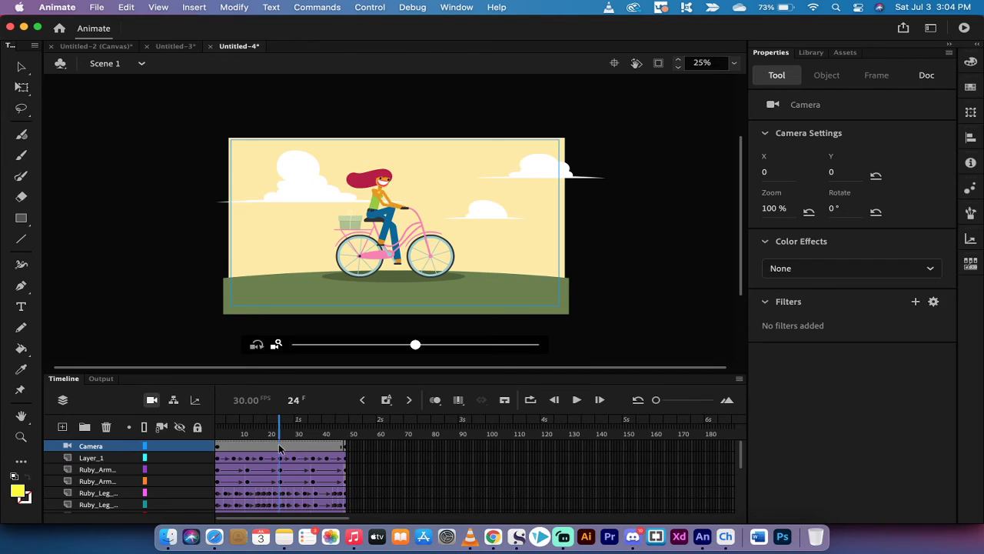
Create a classic tween from Camera layer frame 24, then rewind to frame 1.
left_click(279, 447)
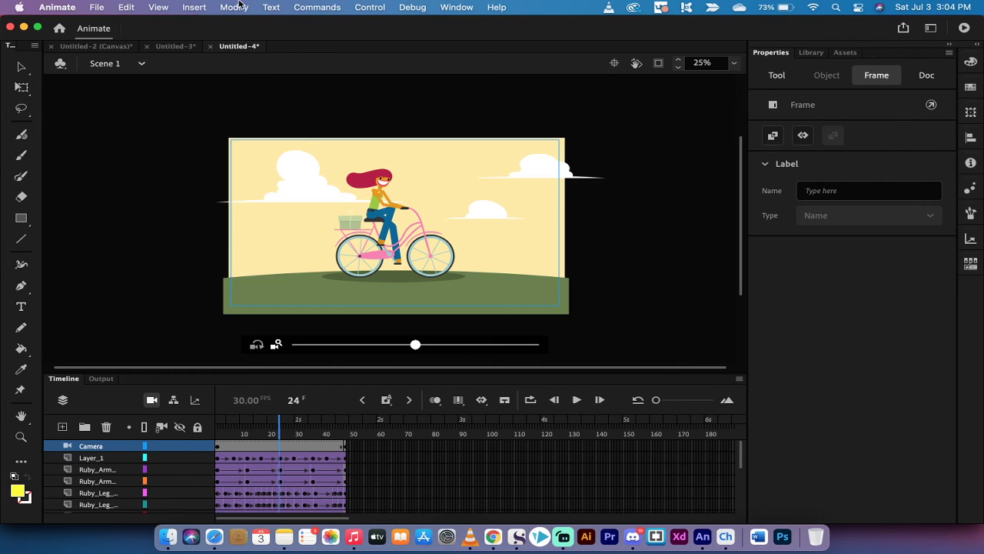
left_click(193, 6)
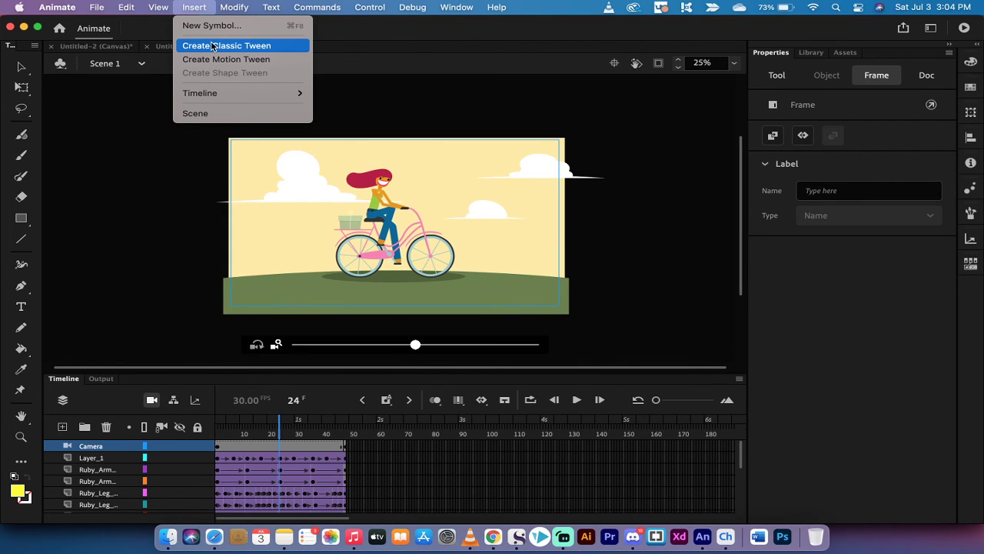
left_click(213, 47)
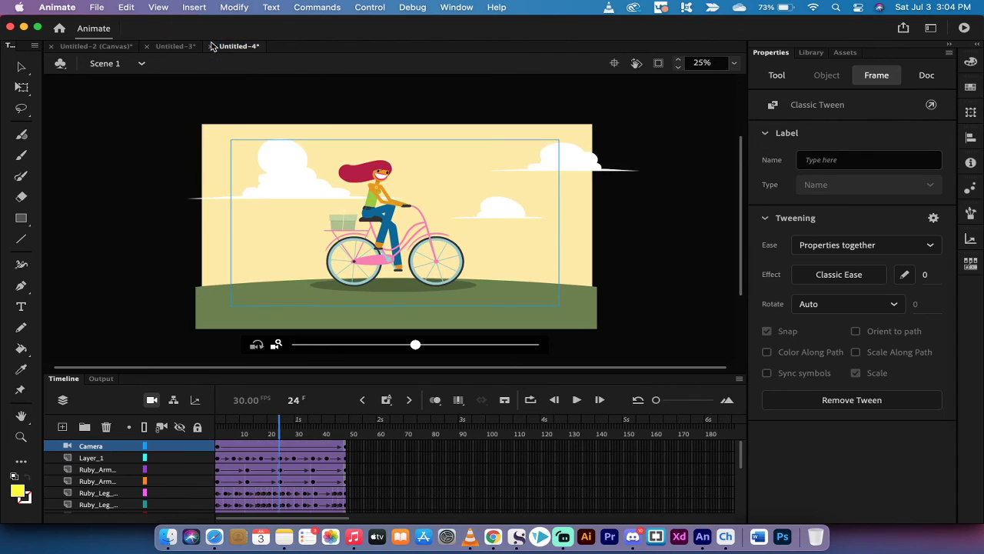
left_click_drag(282, 428, 206, 433)
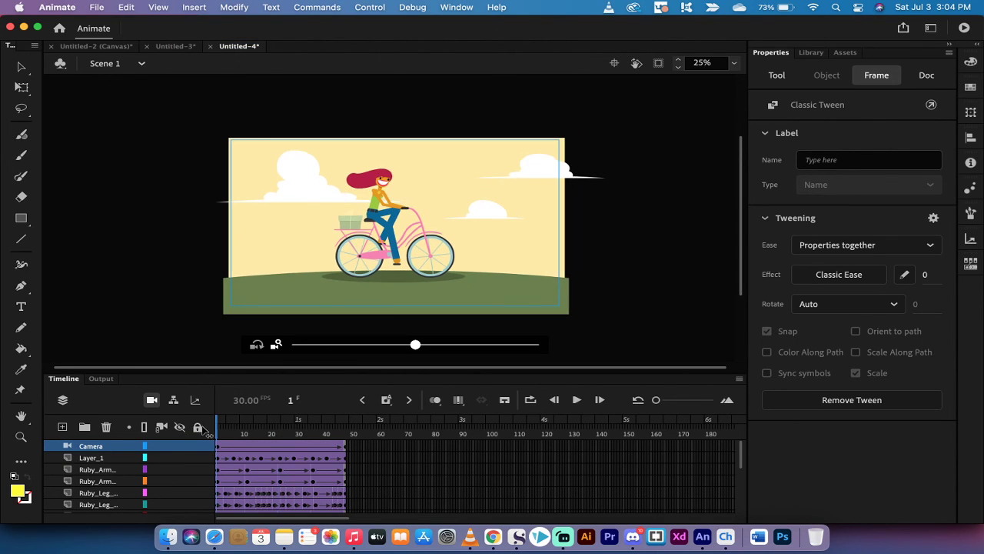
left_click(201, 430)
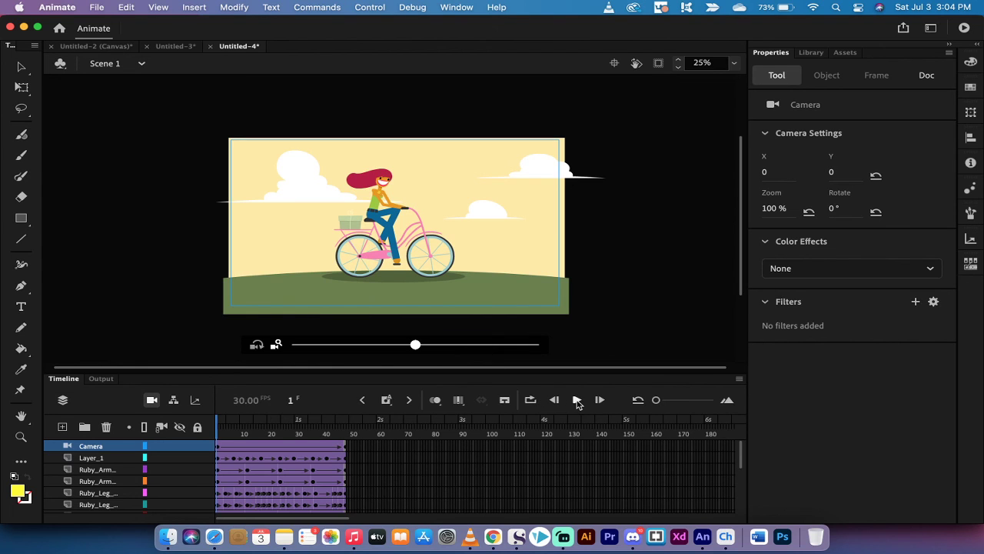
left_click(576, 399)
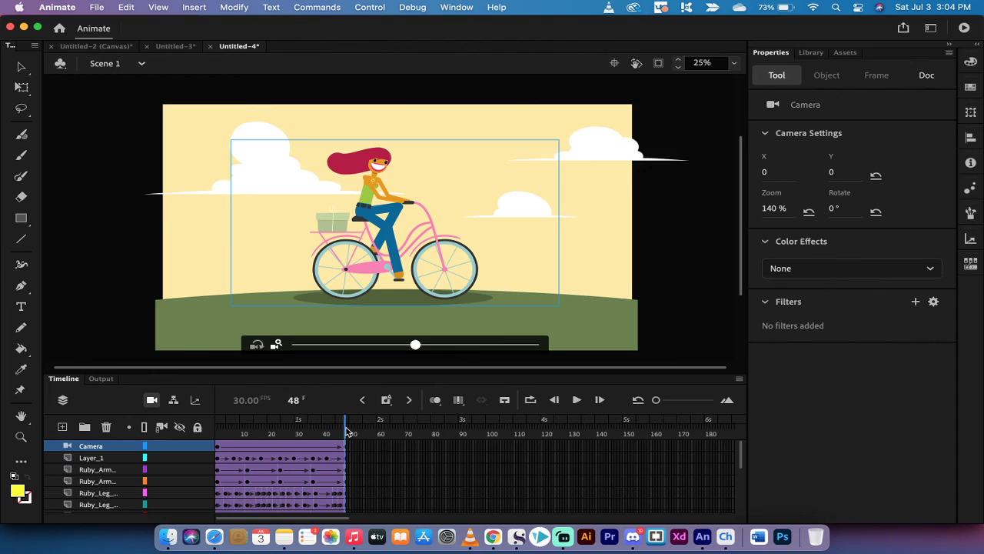
left_click_drag(348, 432, 216, 427)
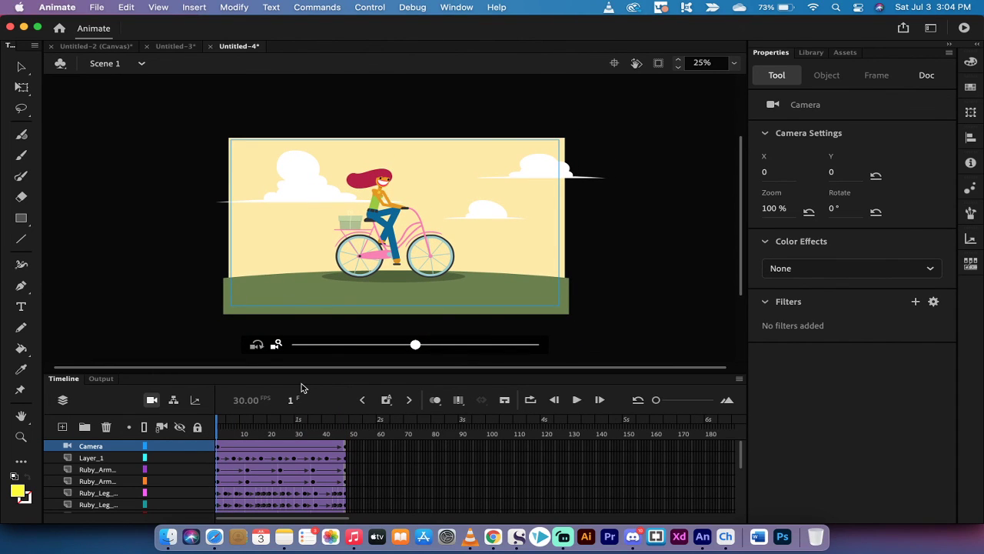